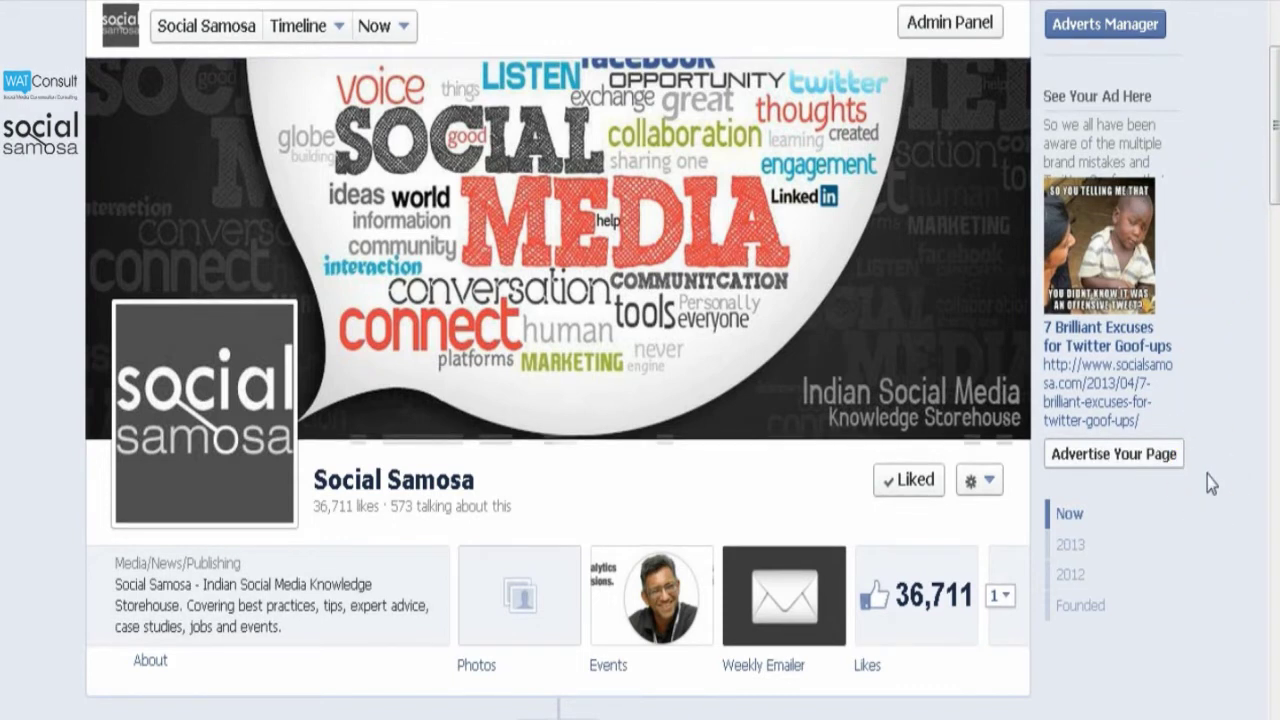
Step: Start a new Offer from the Social Samosa page composer's 'Offer, Event +' menu
{"action": "scroll", "coordinate": [1207, 475], "scroll_direction": "down", "scroll_amount": 3}
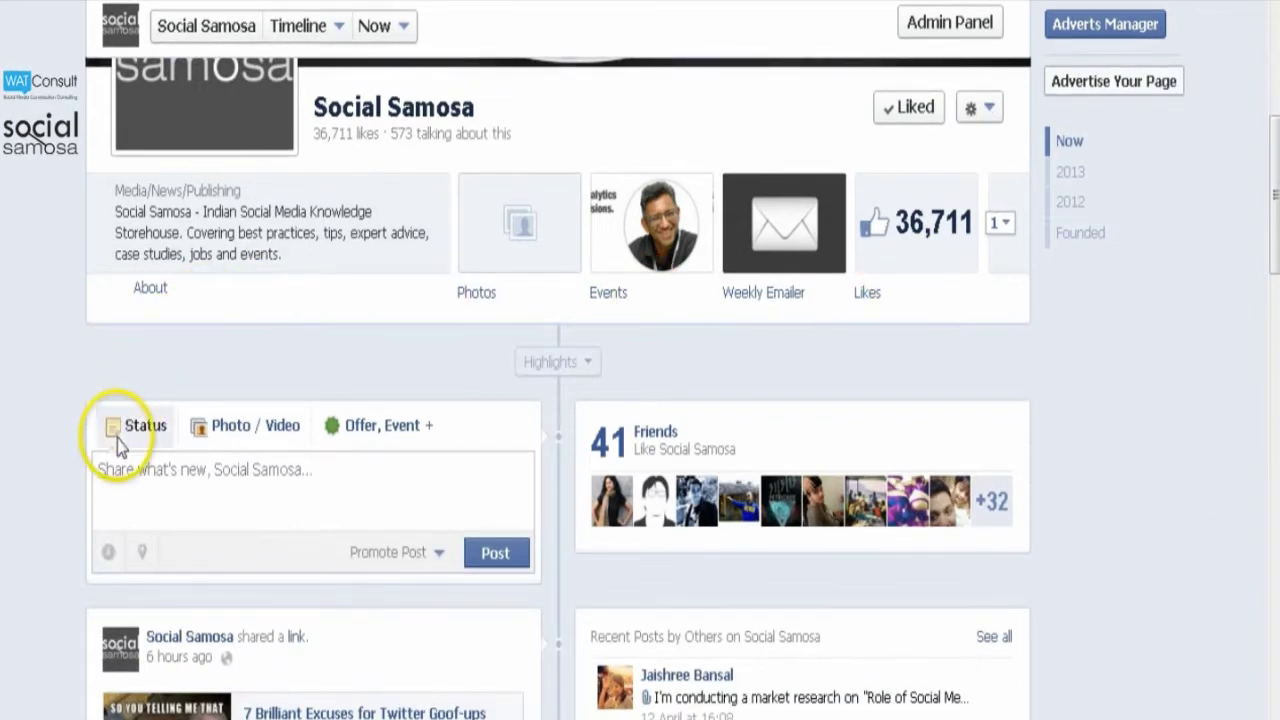
{"action": "left_click", "coordinate": [378, 440]}
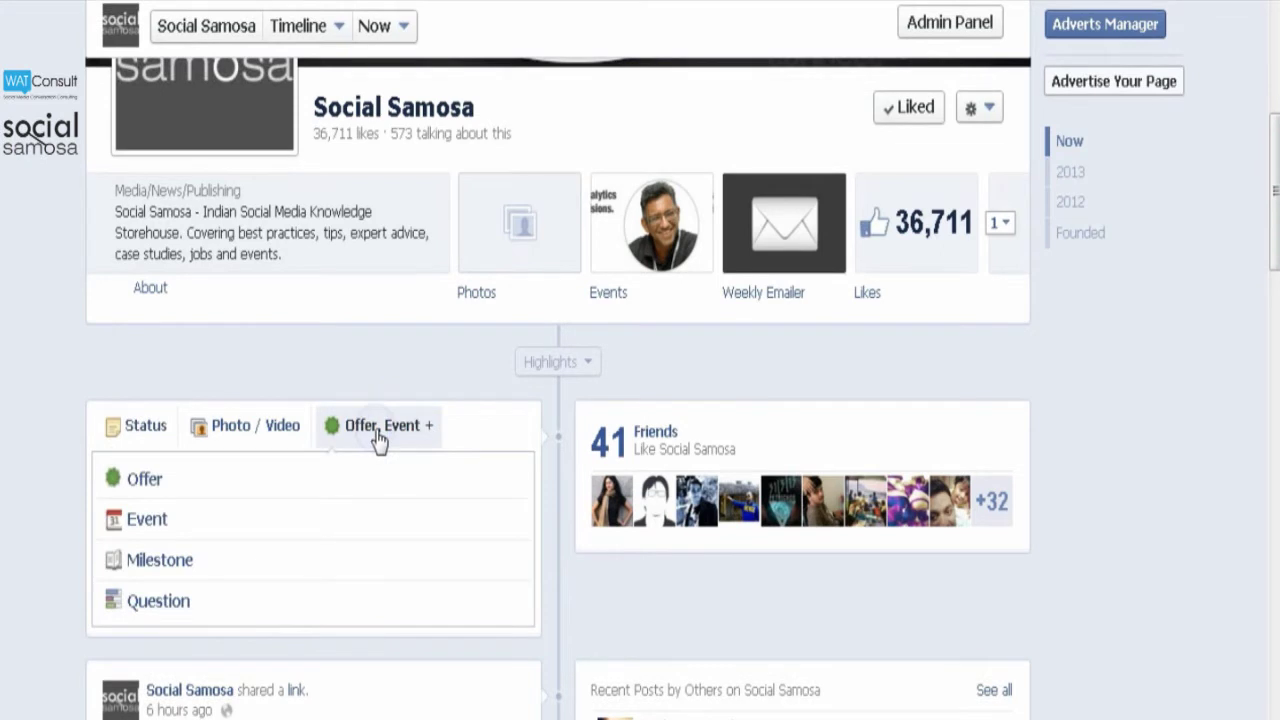
{"action": "left_click", "coordinate": [371, 479]}
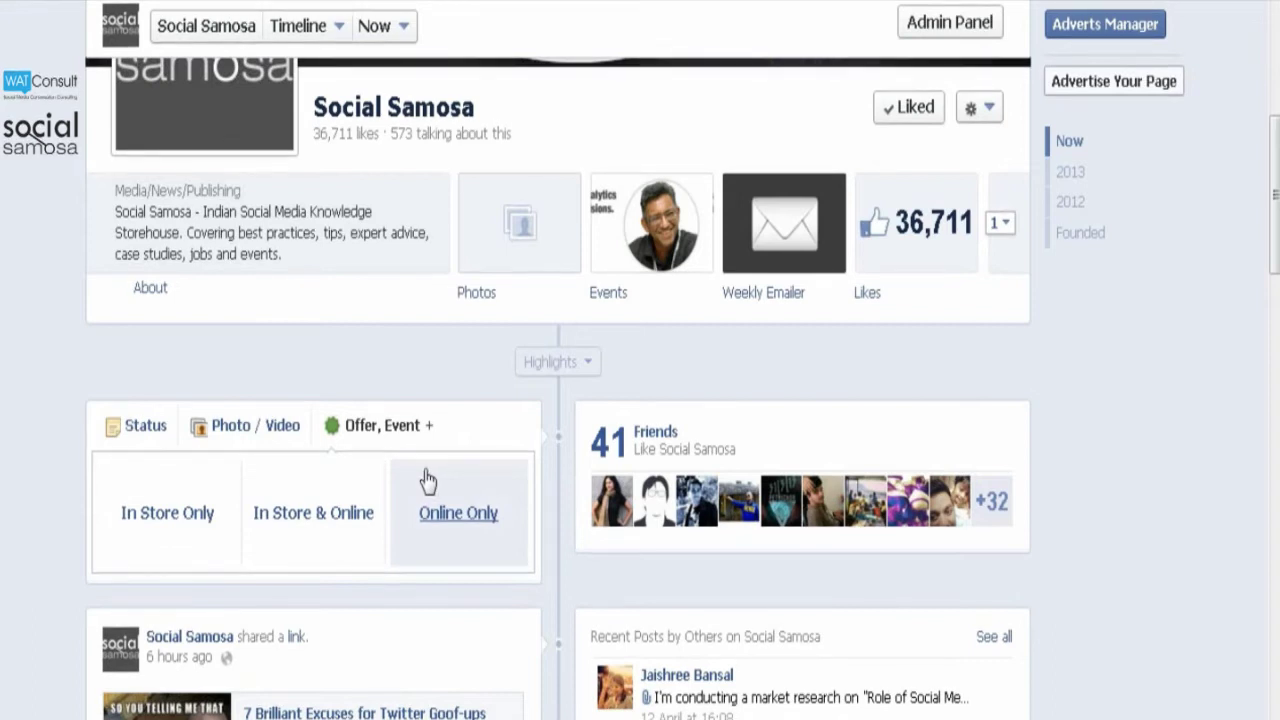
Step: Make the offer redeemable In Store & Online and check its socialsamosa.com downloads URL
{"action": "left_click", "coordinate": [356, 478]}
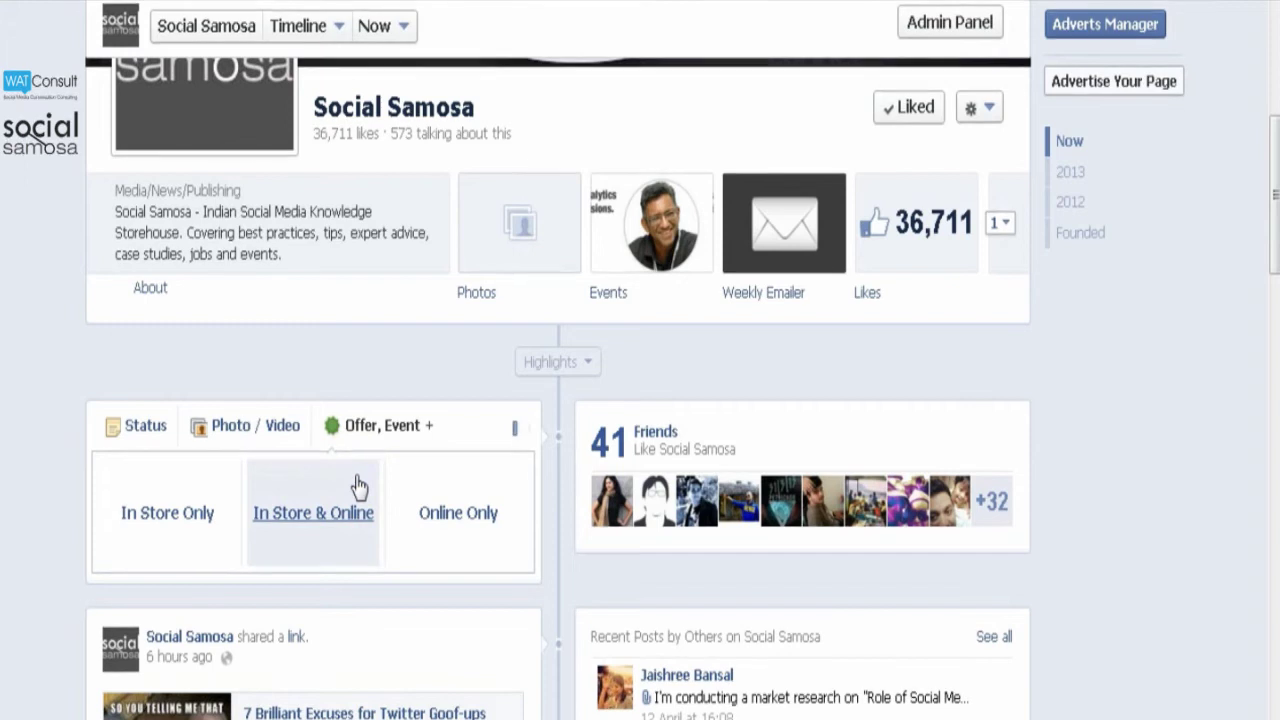
{"action": "left_click", "coordinate": [357, 520]}
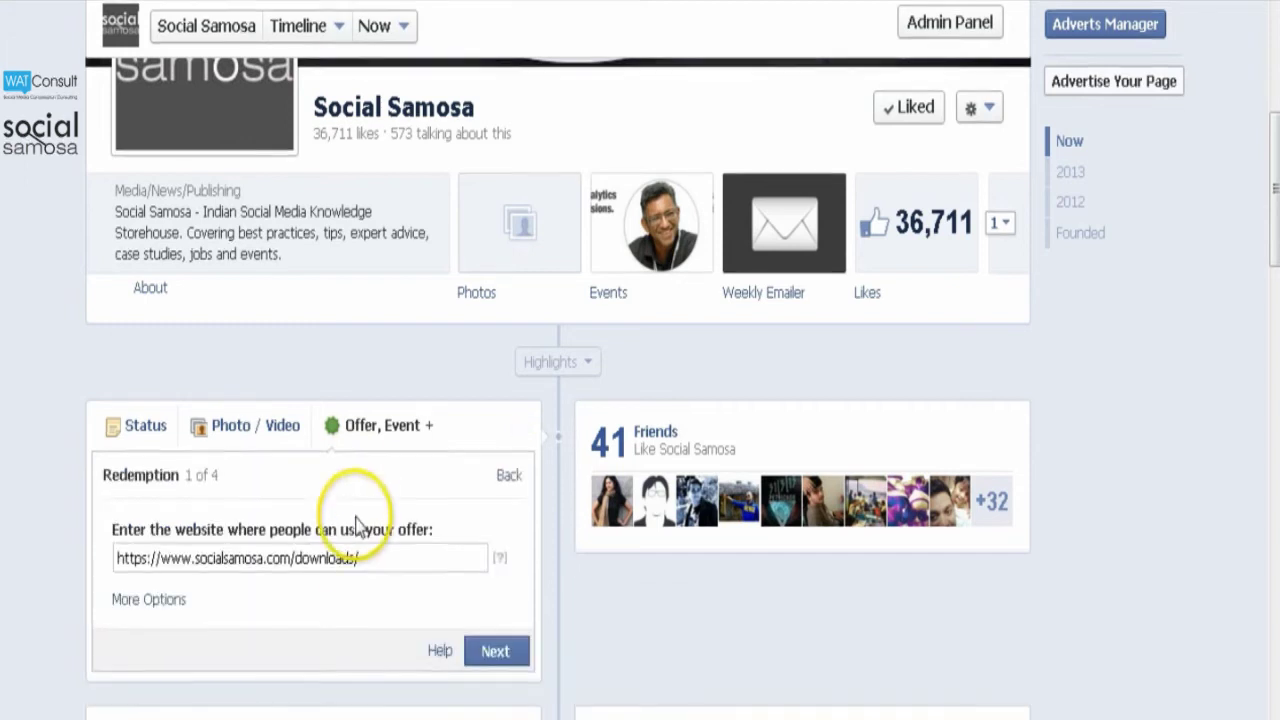
{"action": "left_click_drag", "start_coordinate": [425, 556], "coordinate": [100, 560]}
Step: Add the promo code FreeEbook to the offer and continue
{"action": "left_click", "coordinate": [150, 600]}
{"action": "left_click", "coordinate": [205, 652]}
{"action": "type", "text": "FreeEbook"}
{"action": "left_click", "coordinate": [372, 666]}
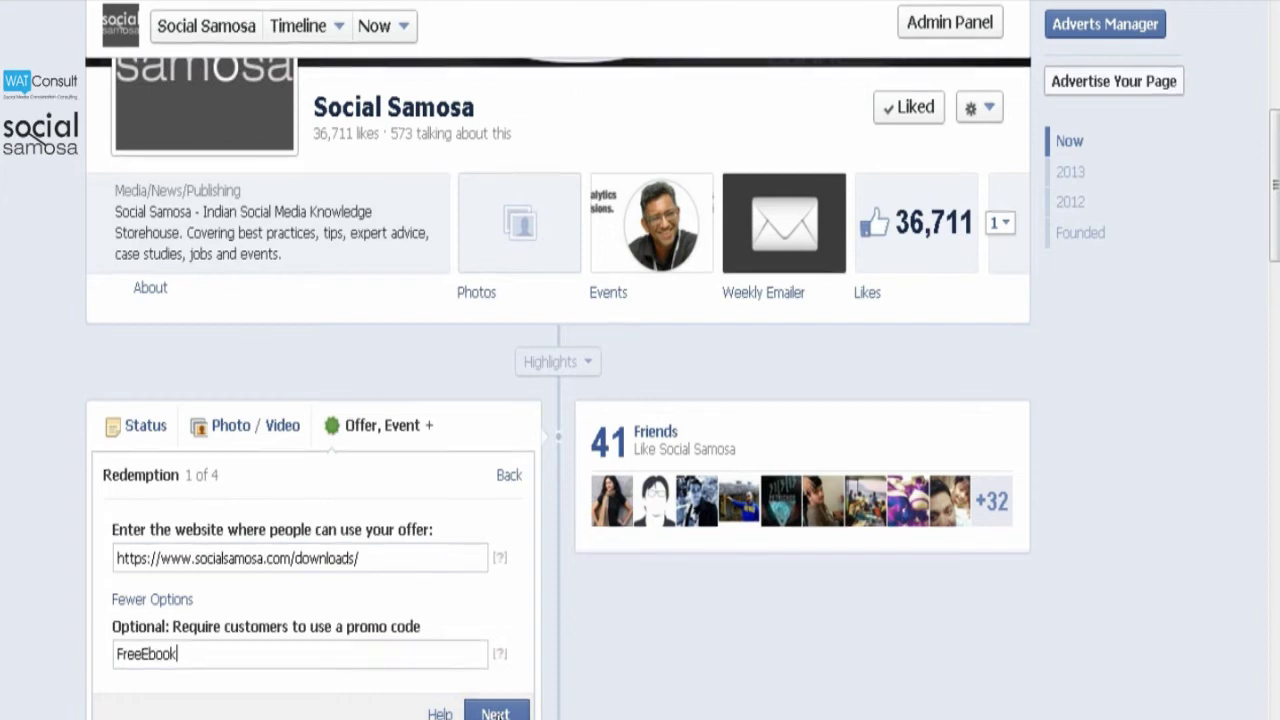
{"action": "left_click", "coordinate": [496, 713]}
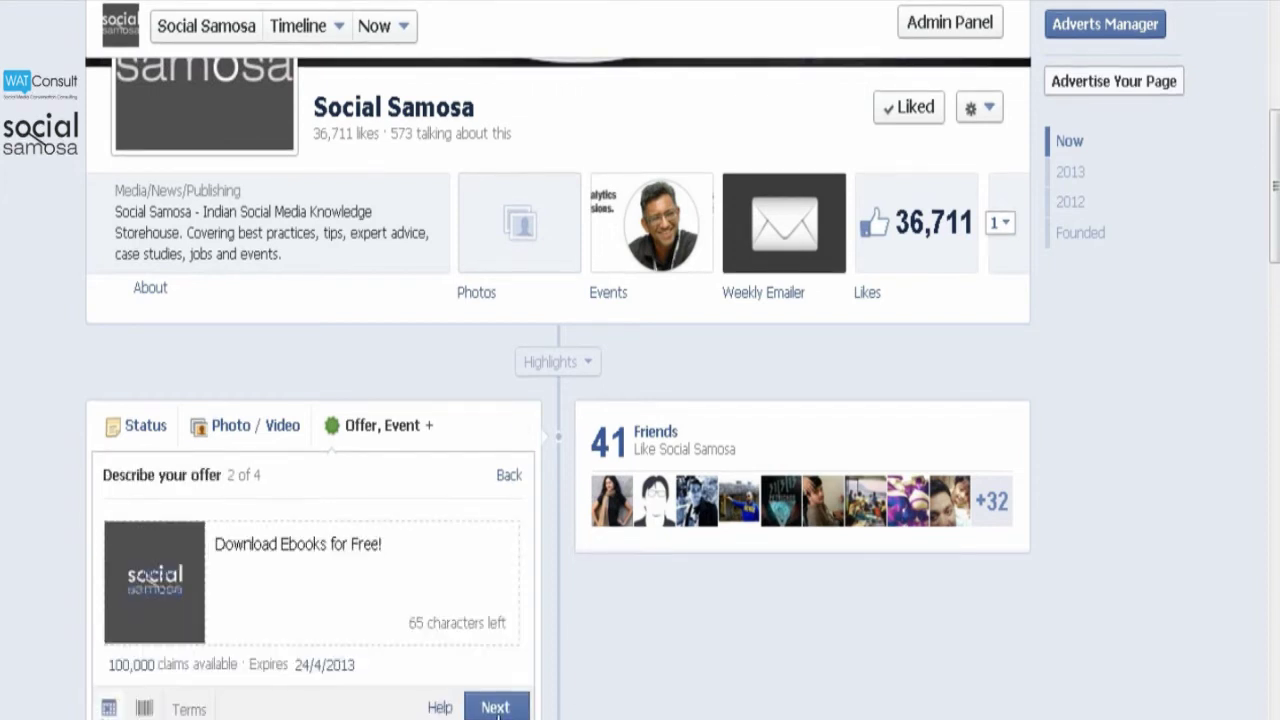
Step: Keep the offer headline as 'Download Ebooks for Free!'
{"action": "left_click_drag", "start_coordinate": [437, 530], "coordinate": [207, 530]}
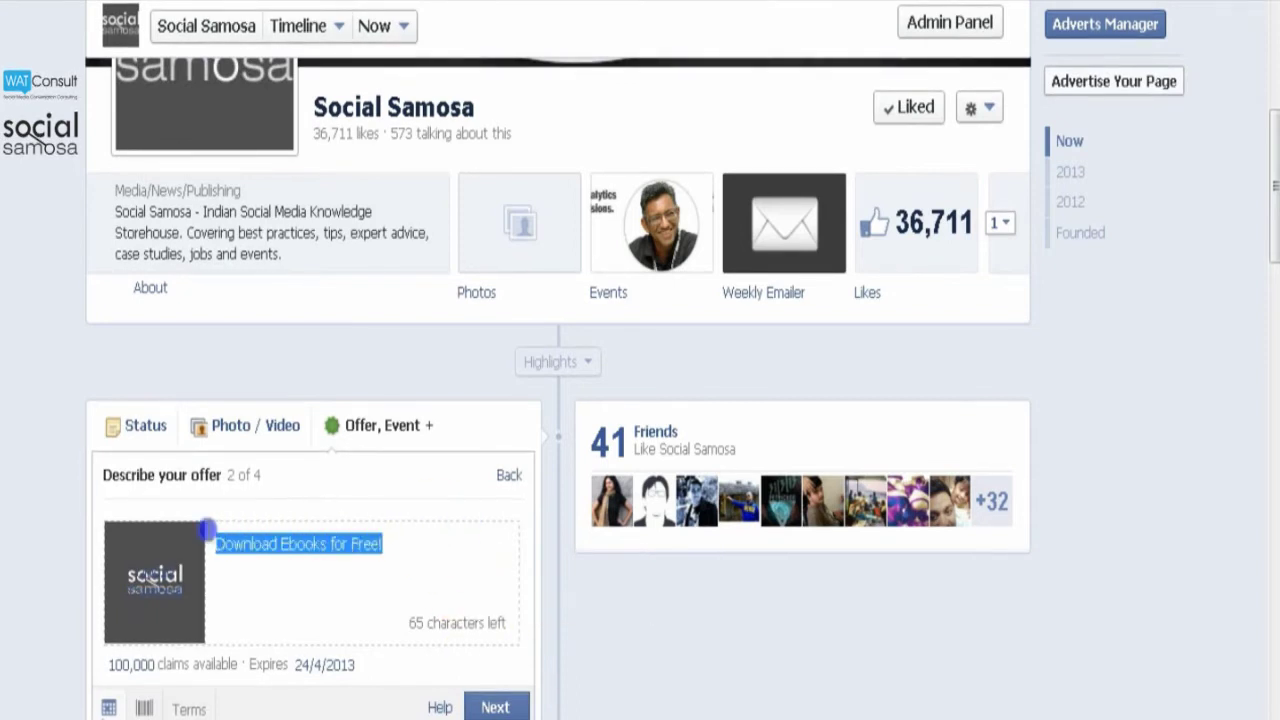
{"action": "key", "text": "BackSpace"}
{"action": "left_click", "coordinate": [207, 556]}
{"action": "key", "text": "ctrl+z"}
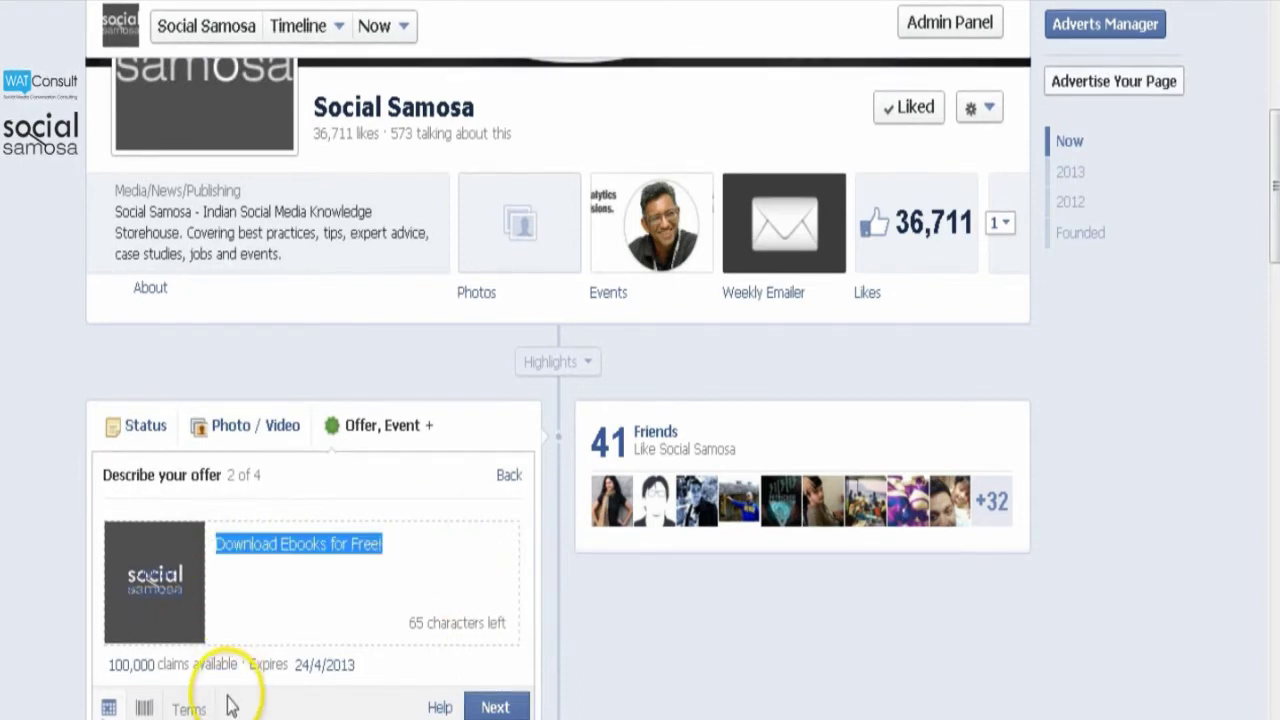
Step: Set the Social Samosa logo as the offer thumbnail
{"action": "left_click", "coordinate": [42, 668]}
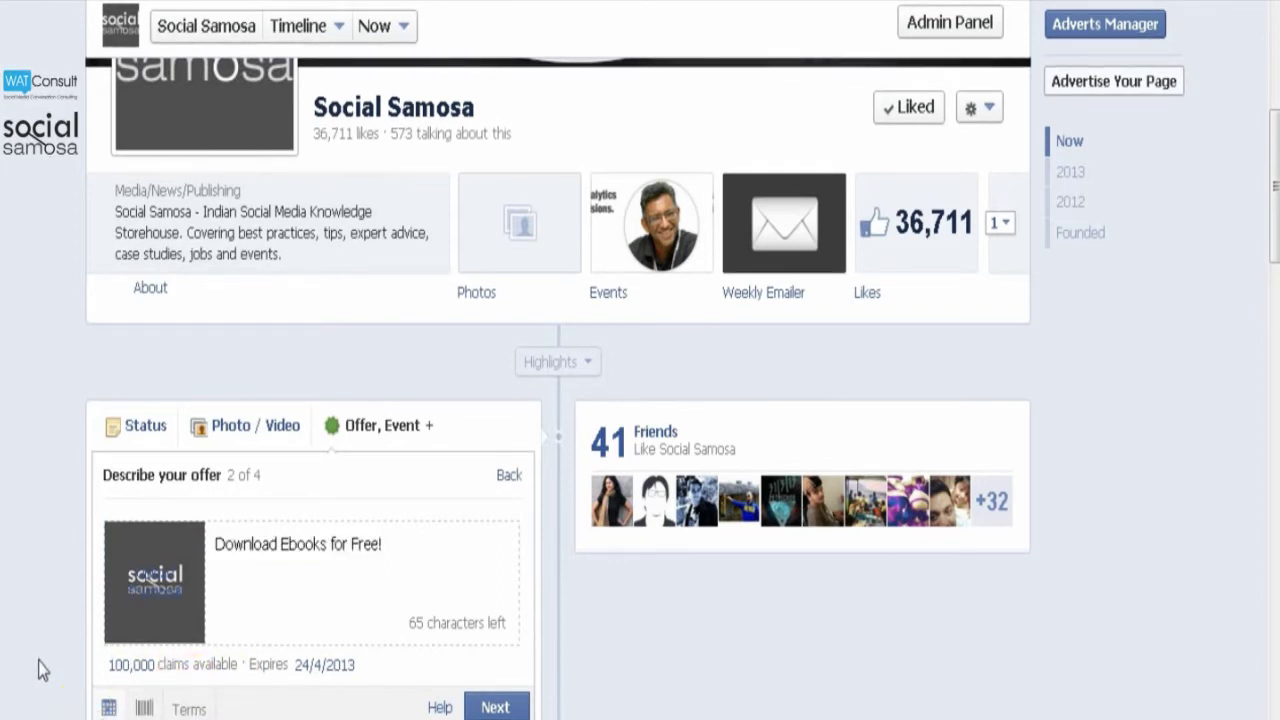
{"action": "mouse_move", "coordinate": [171, 623]}
{"action": "left_click", "coordinate": [145, 612]}
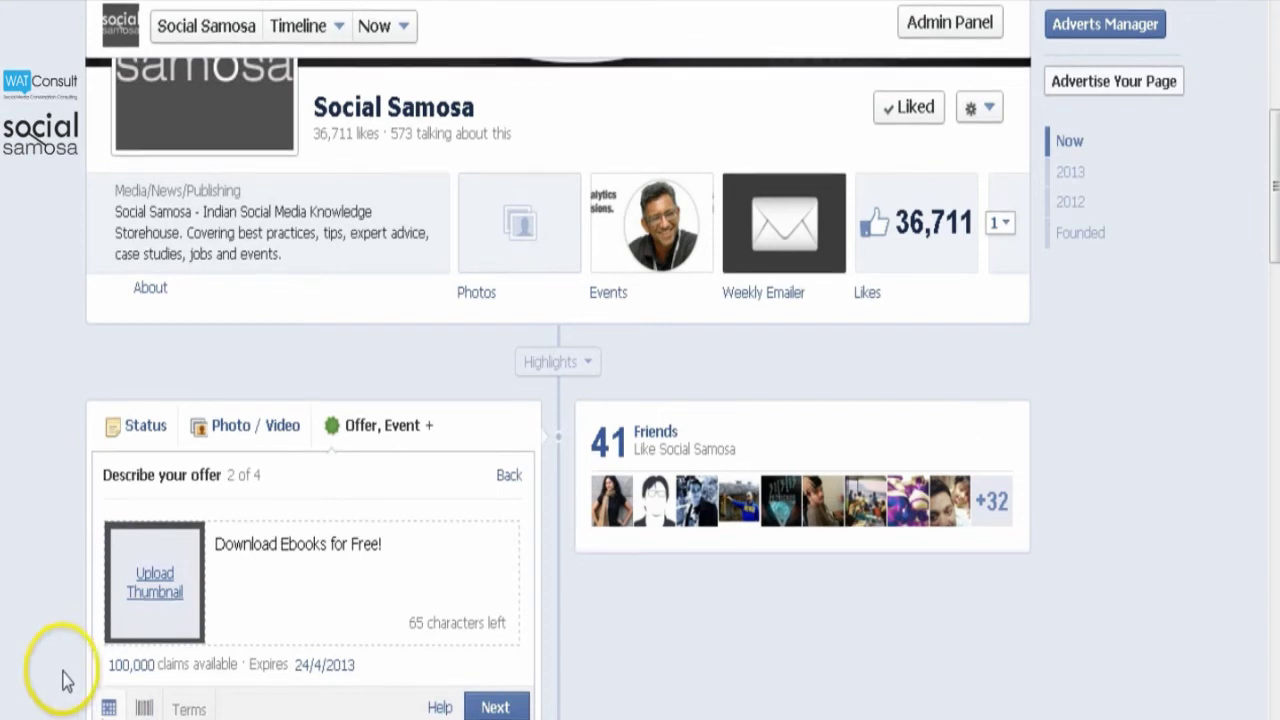
Step: Limit the offer to 1,000 claims, expire it on 31 May 2013, and add terms
{"action": "left_click", "coordinate": [142, 667]}
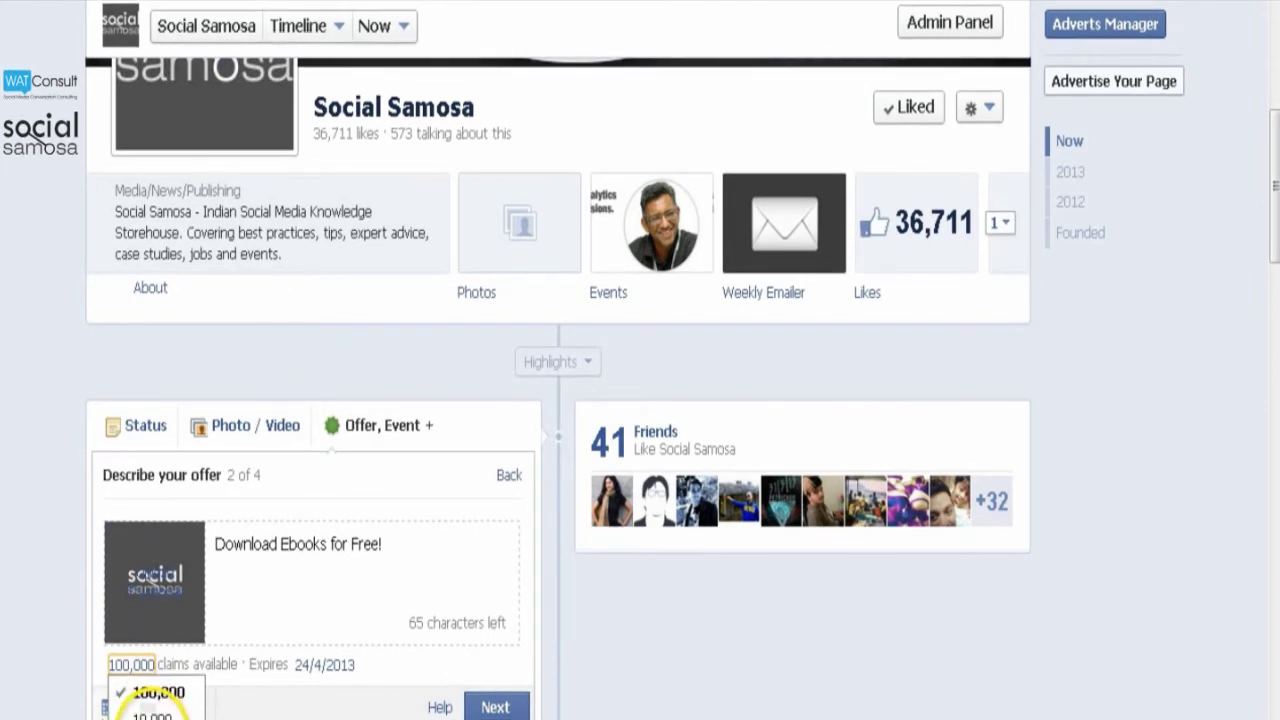
{"action": "left_click", "coordinate": [152, 718]}
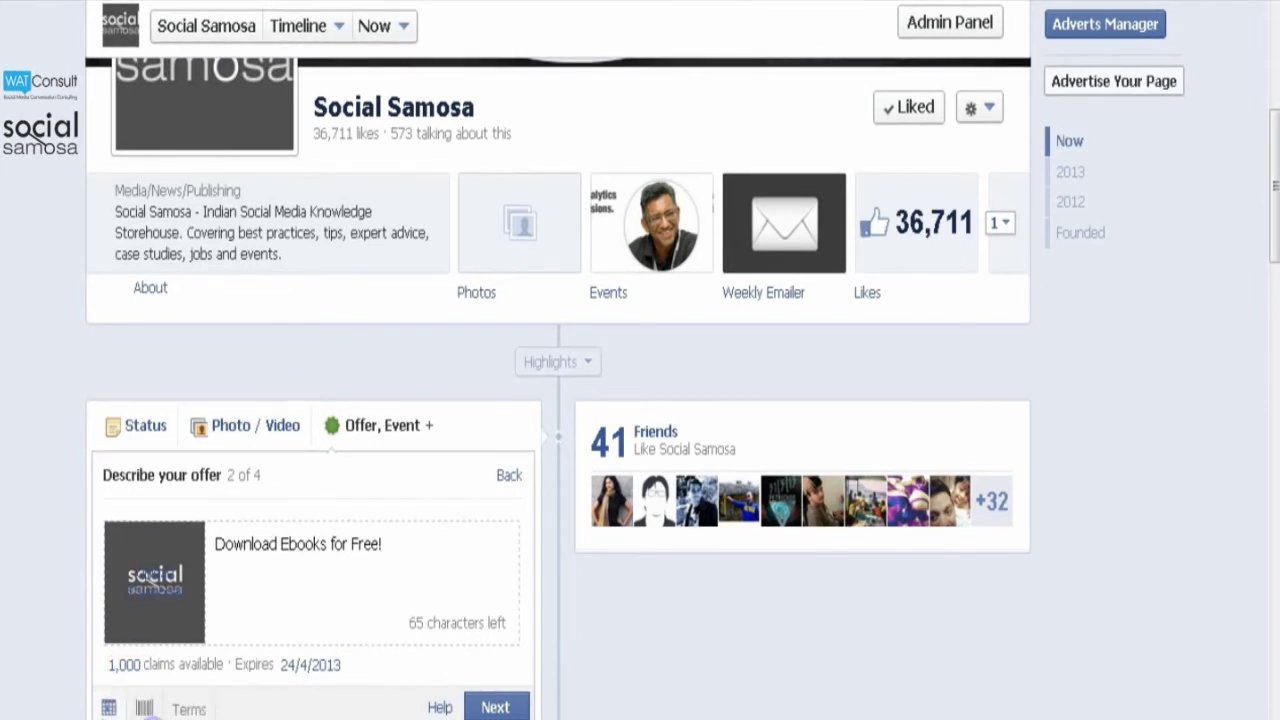
{"action": "left_click", "coordinate": [300, 665]}
{"action": "scroll", "coordinate": [311, 680], "scroll_direction": "down", "scroll_amount": 4}
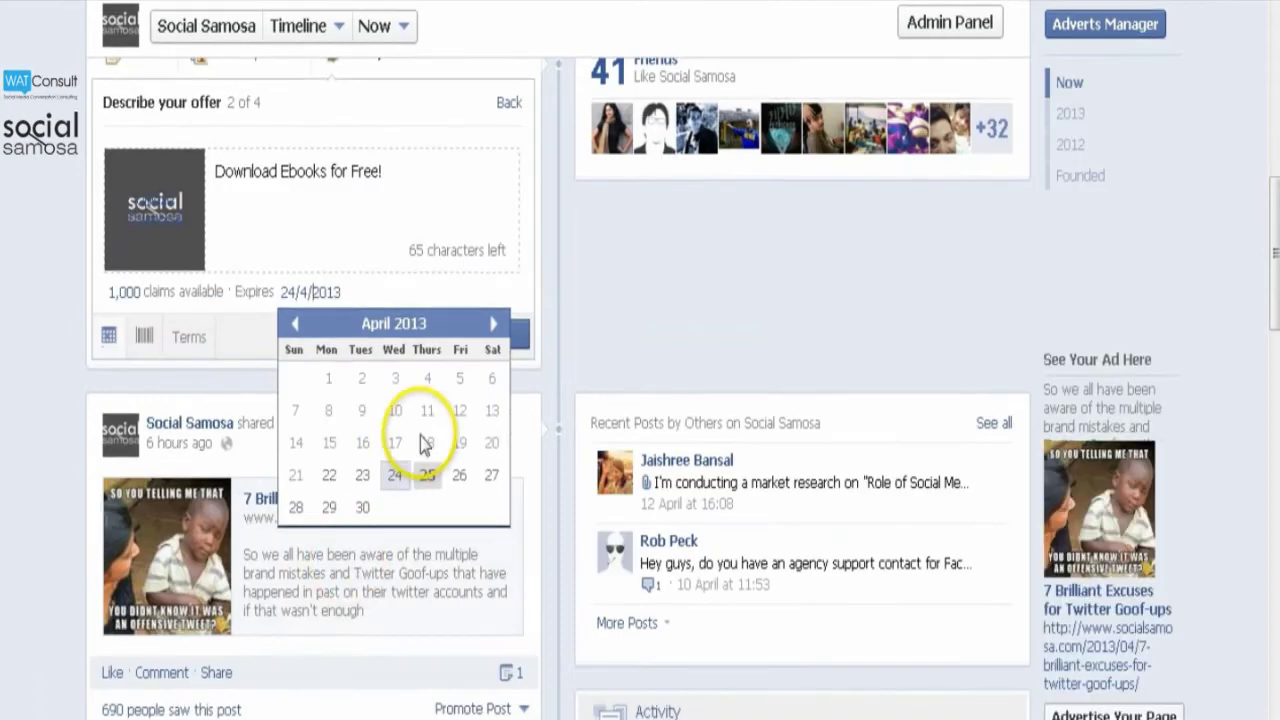
{"action": "left_click", "coordinate": [494, 325]}
{"action": "left_click", "coordinate": [457, 509]}
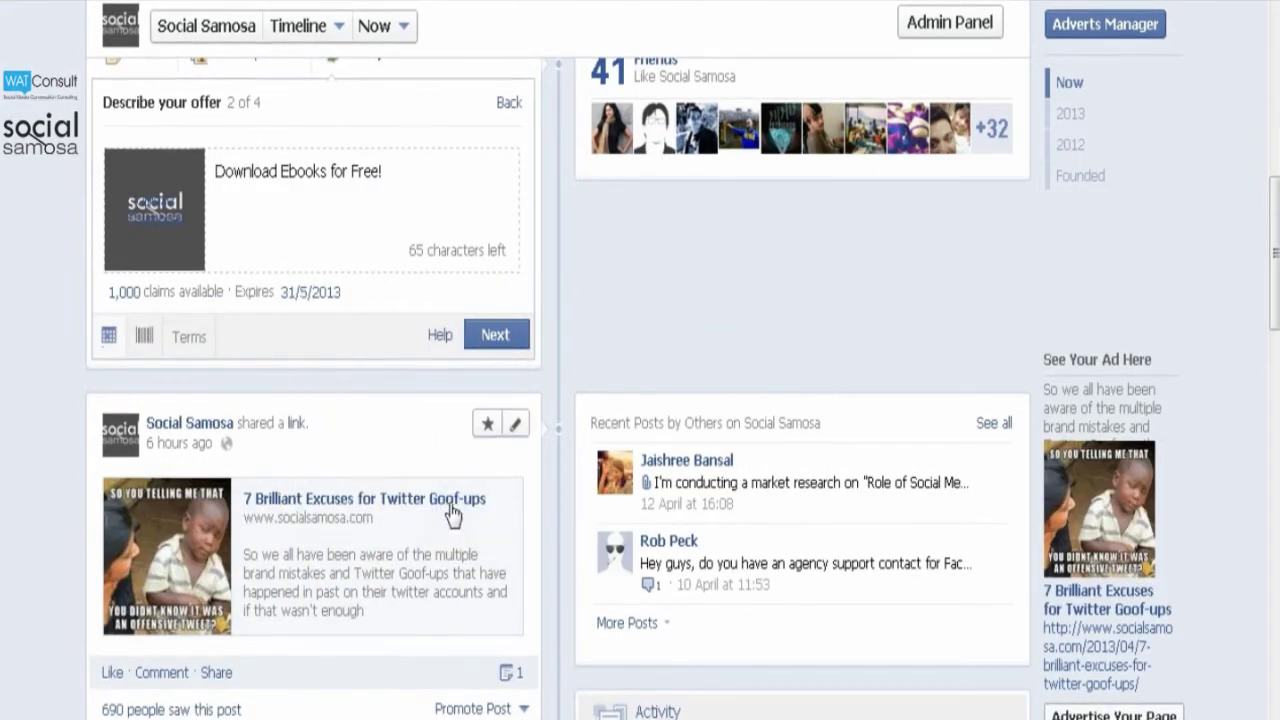
{"action": "left_click", "coordinate": [174, 338]}
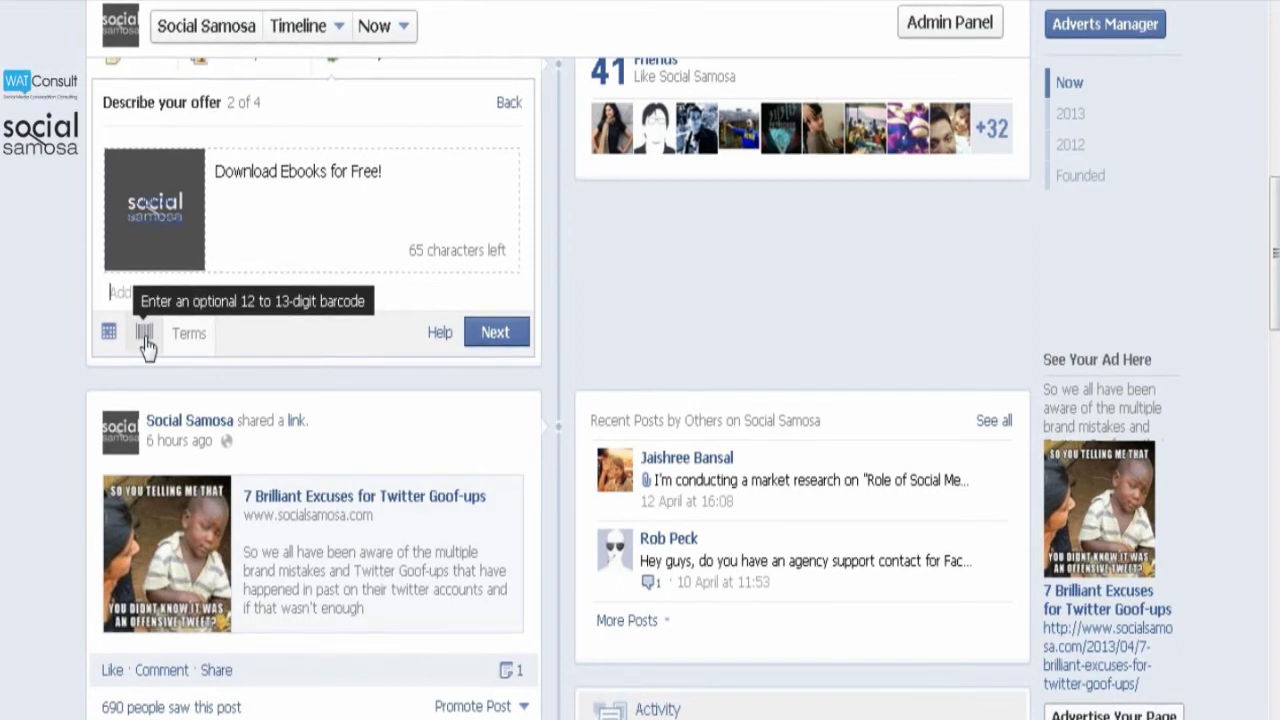
Step: Try the optional barcode field, then move on to the offer preview
{"action": "left_click", "coordinate": [145, 335]}
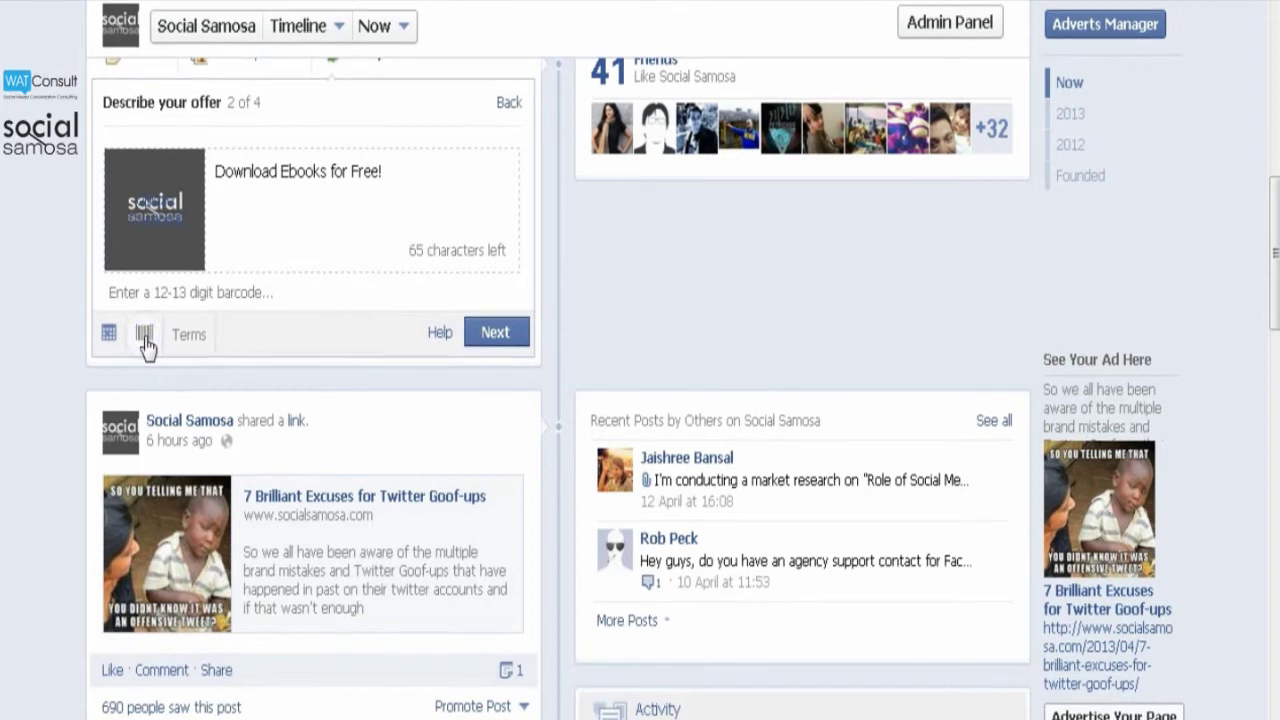
{"action": "left_click", "coordinate": [138, 290]}
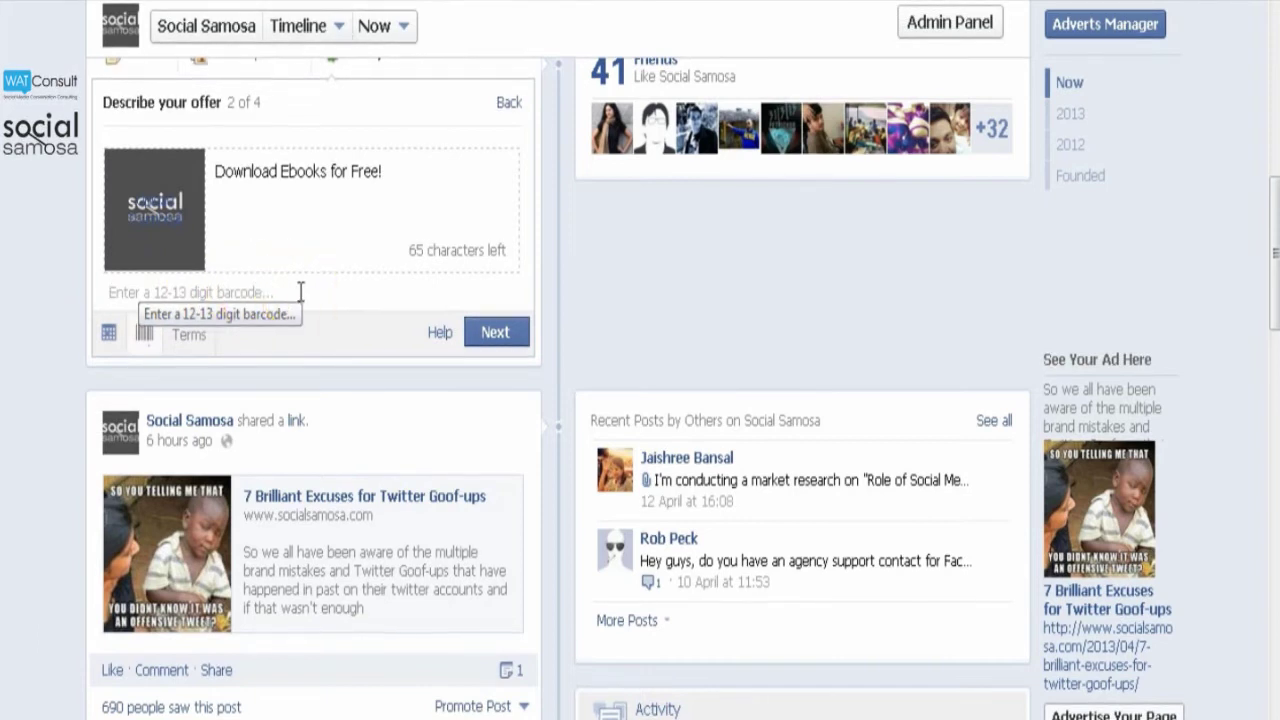
{"action": "left_click", "coordinate": [495, 332]}
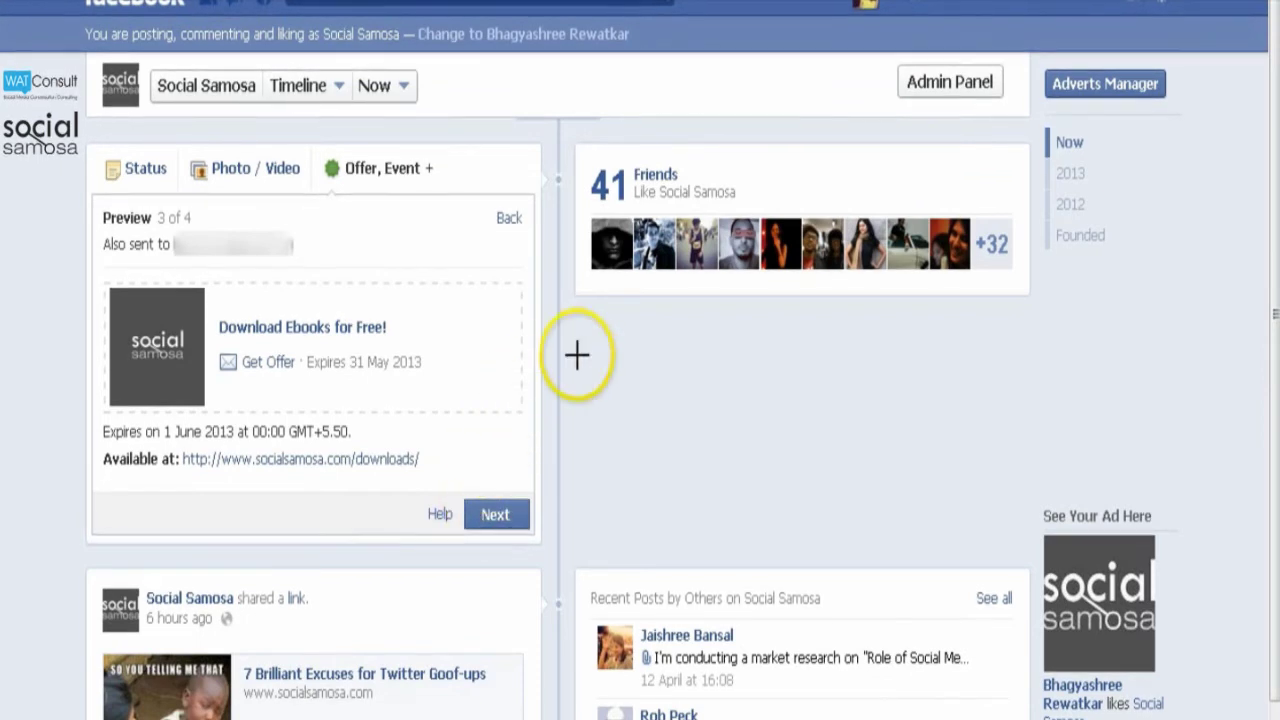
Step: Review the preview and advance to the promotion step with its ₹114,800.00 budget
{"action": "left_click_drag", "start_coordinate": [1276, 318], "coordinate": [1276, 364]}
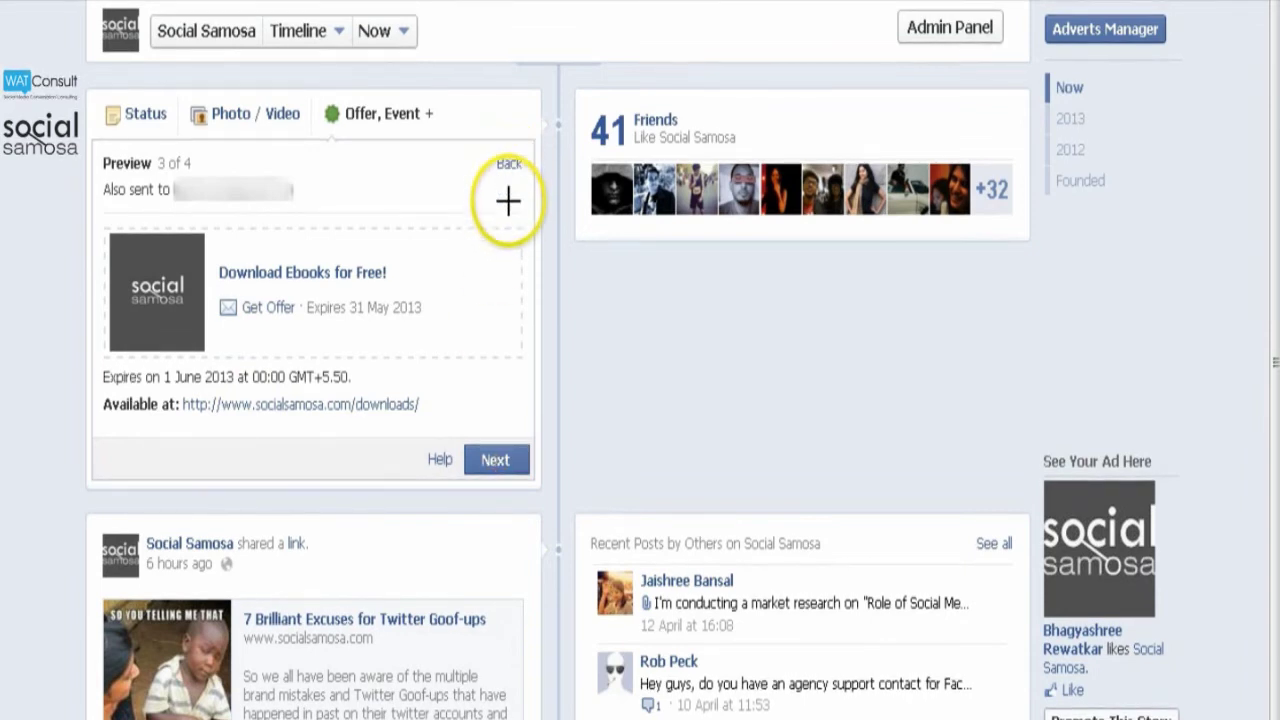
{"action": "left_click", "coordinate": [512, 458]}
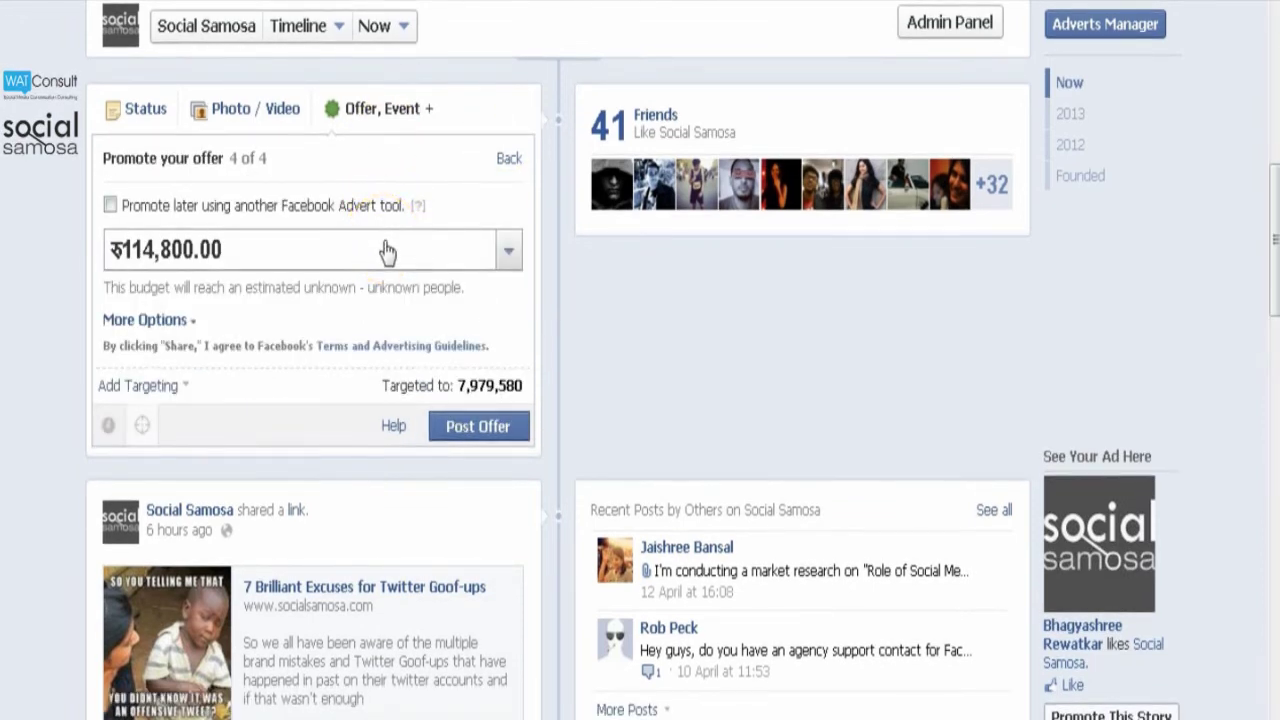
Step: Lower the promotion budget to ₹45,920.00 and highlight its 440,000 - 820,000 estimated reach
{"action": "left_click", "coordinate": [504, 252]}
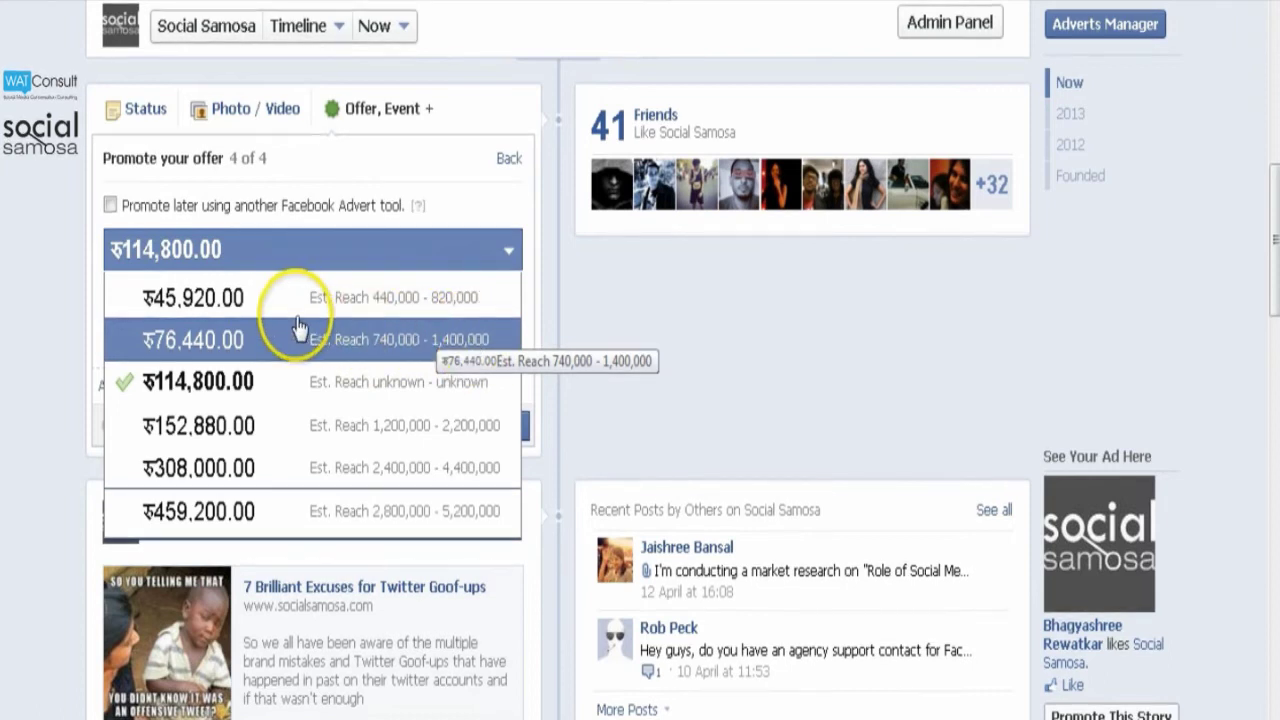
{"action": "left_click", "coordinate": [255, 311]}
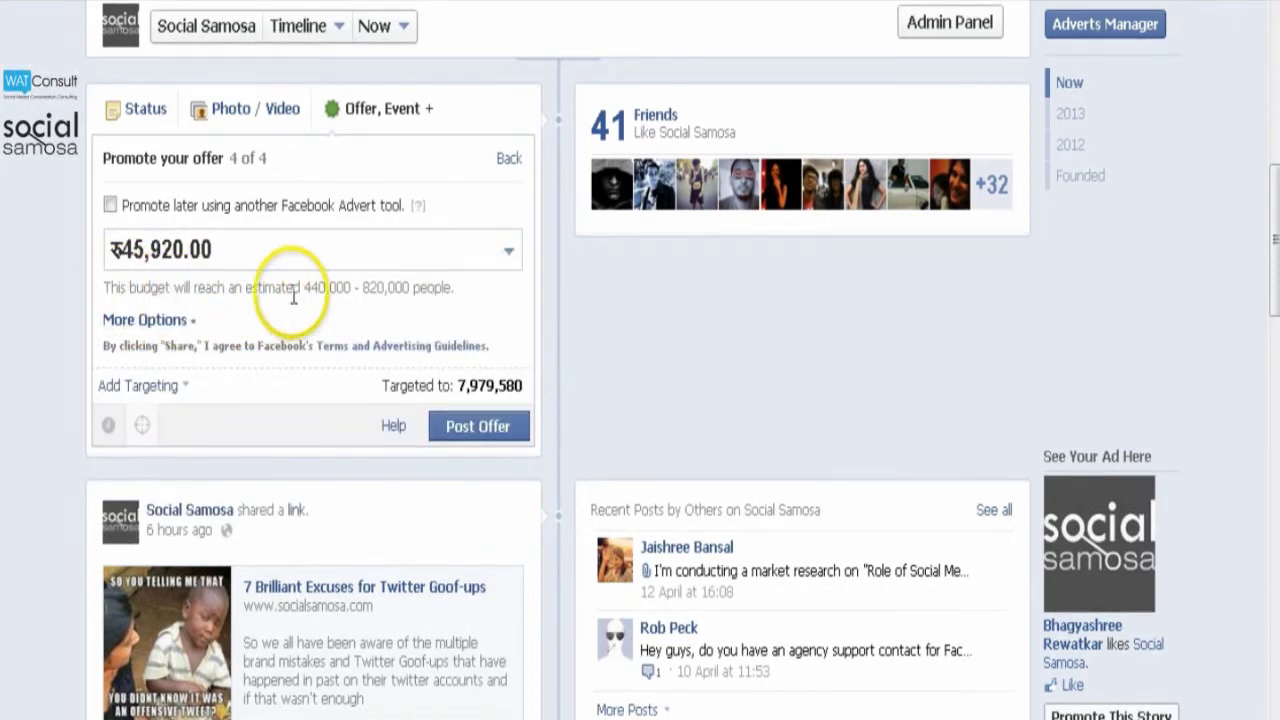
{"action": "left_click_drag", "start_coordinate": [300, 287], "coordinate": [463, 293]}
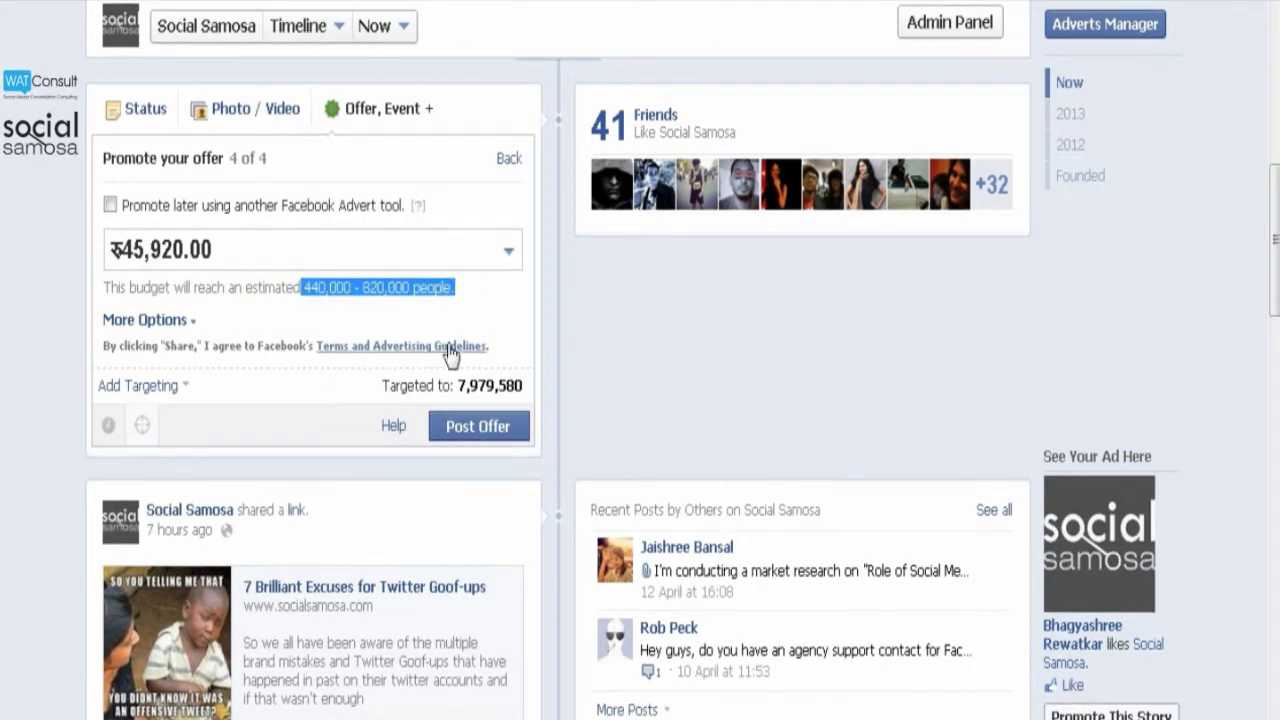
{"action": "left_click", "coordinate": [178, 388]}
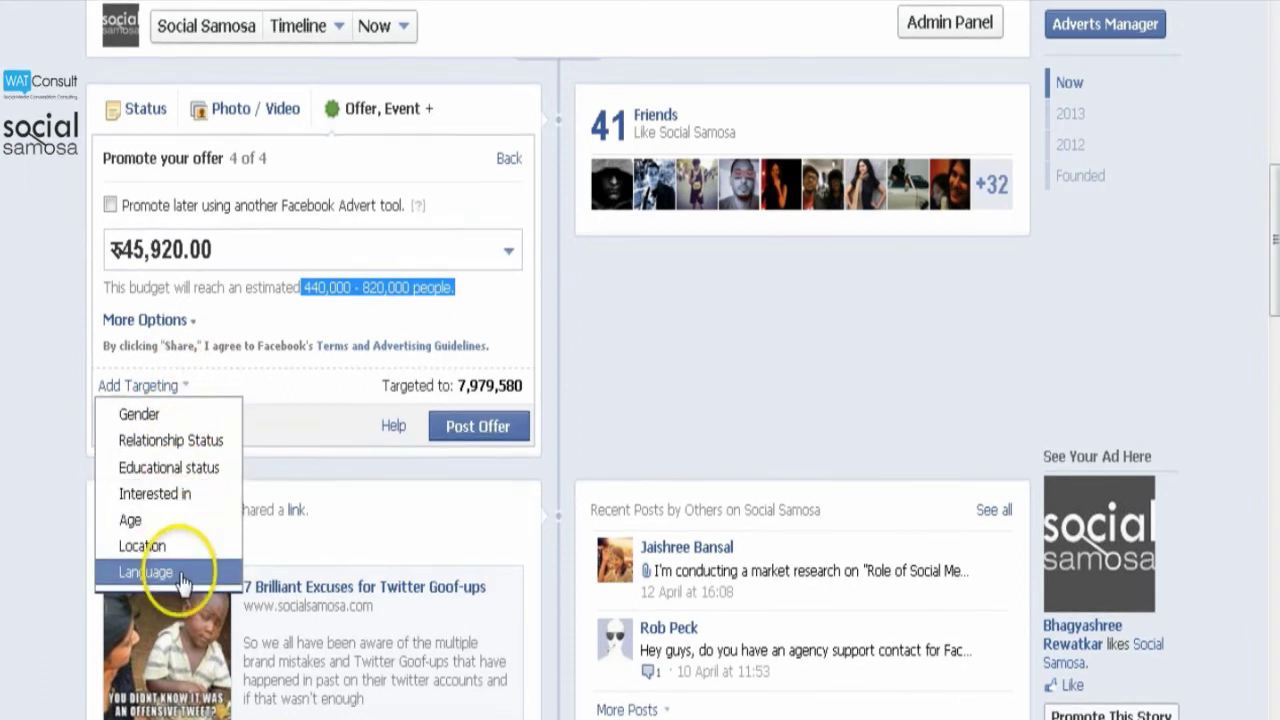
{"action": "left_click", "coordinate": [227, 322]}
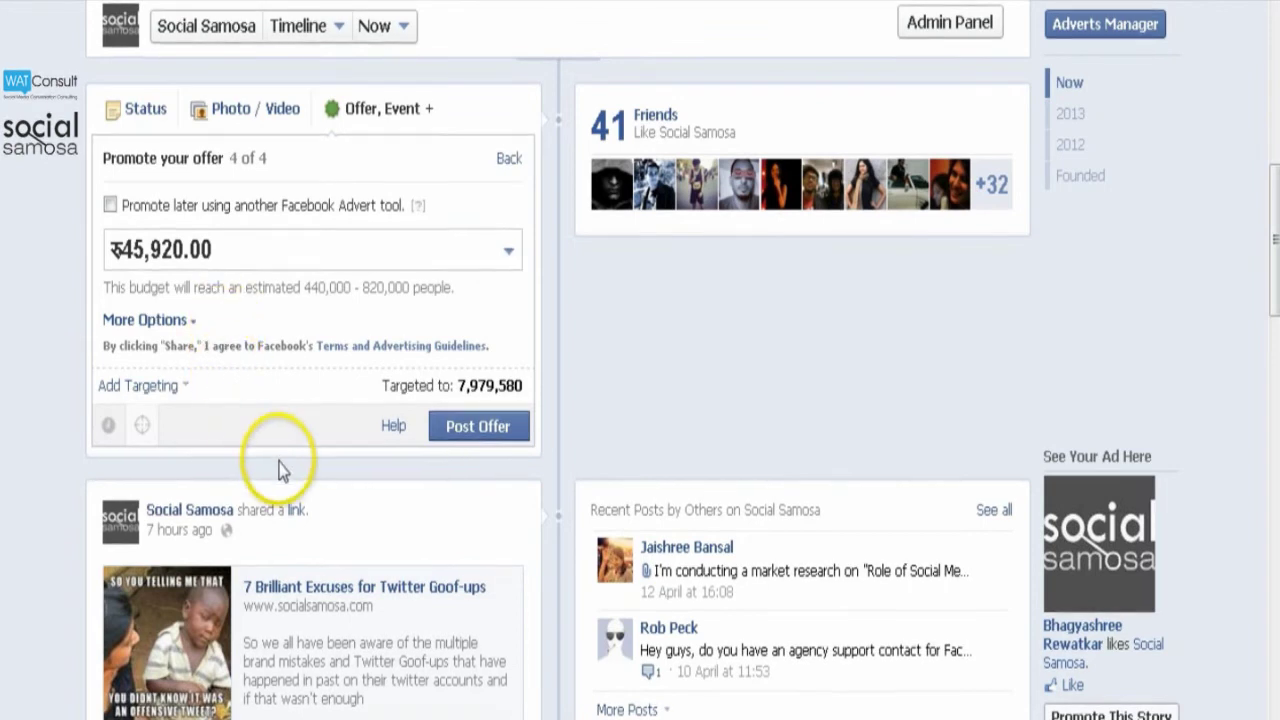
{"action": "left_click", "coordinate": [168, 338]}
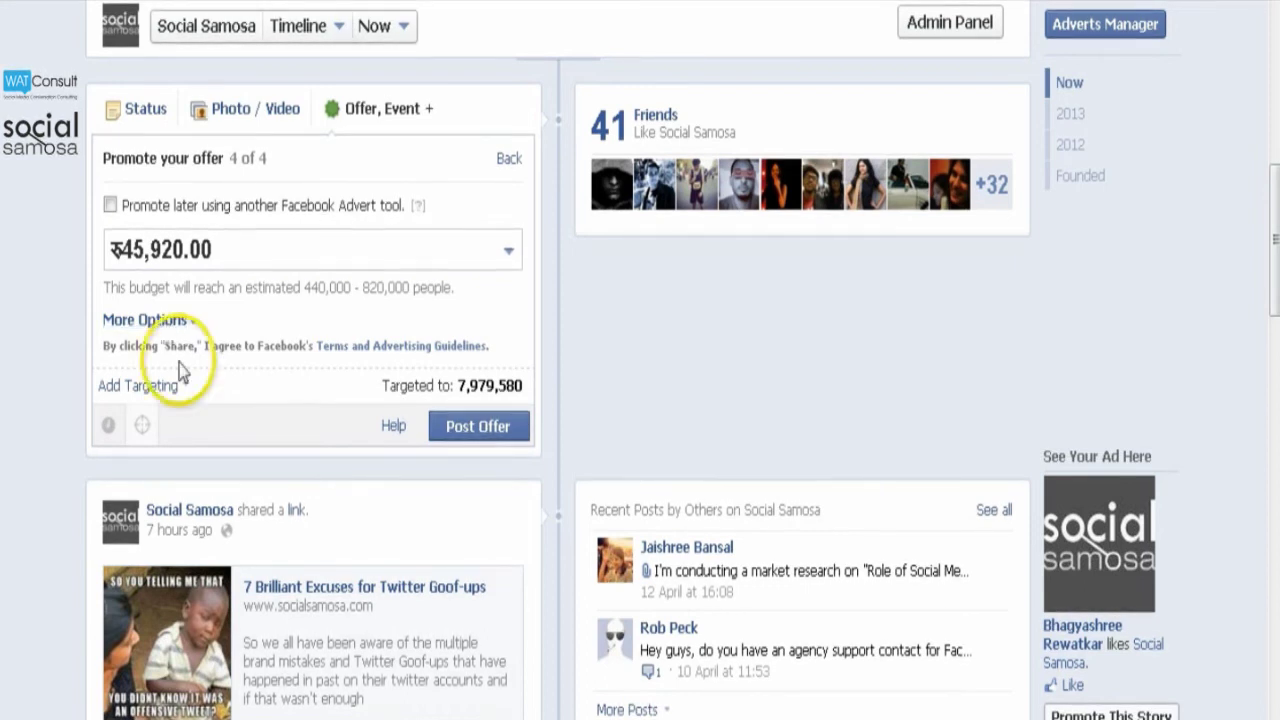